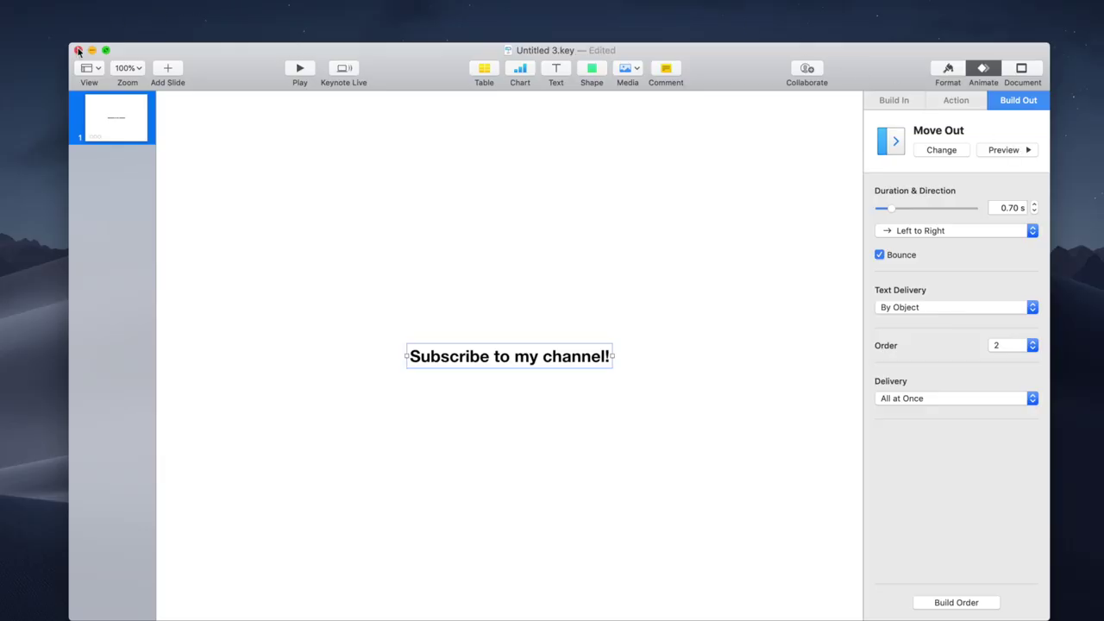
- Discard the old presentation without saving and start a new one on the Black theme
left_click(77, 50)
left_click(451, 245)
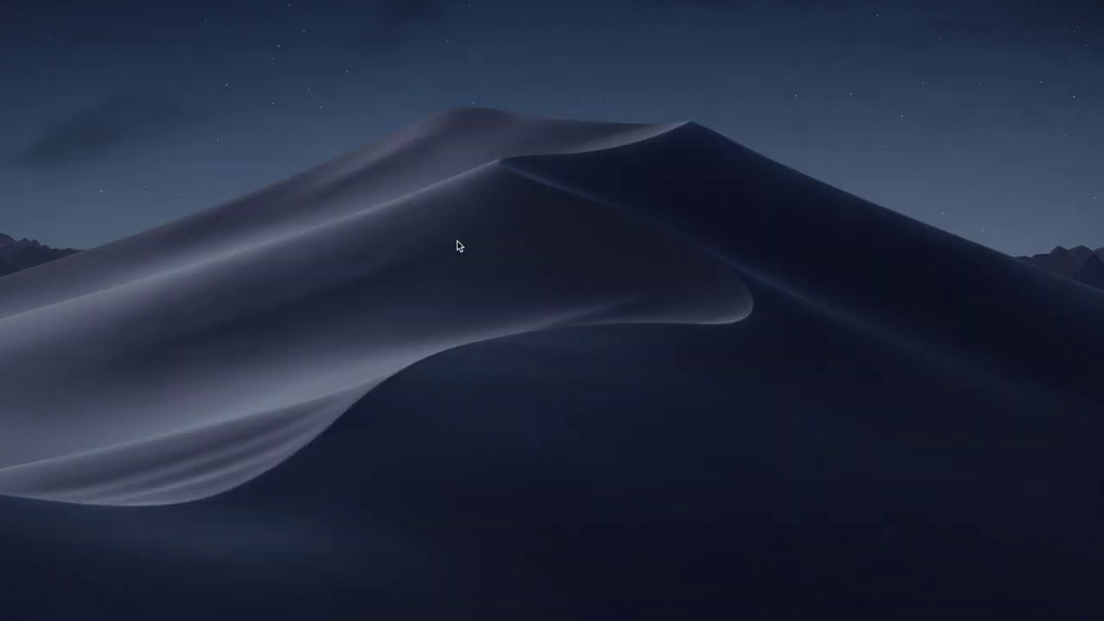
key("super+n")
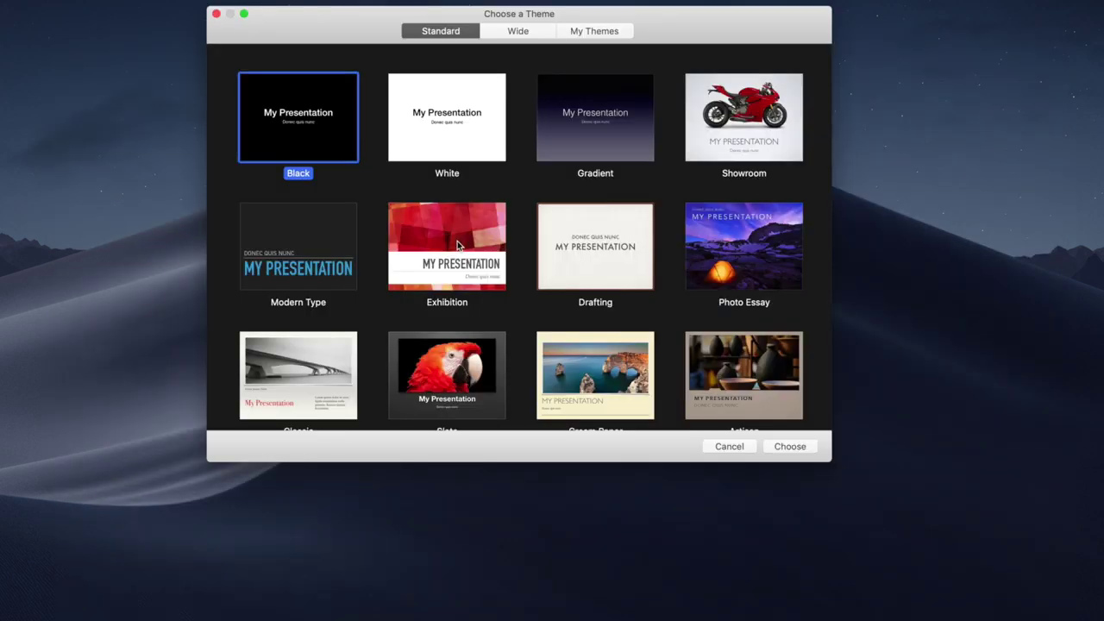
left_click(796, 448)
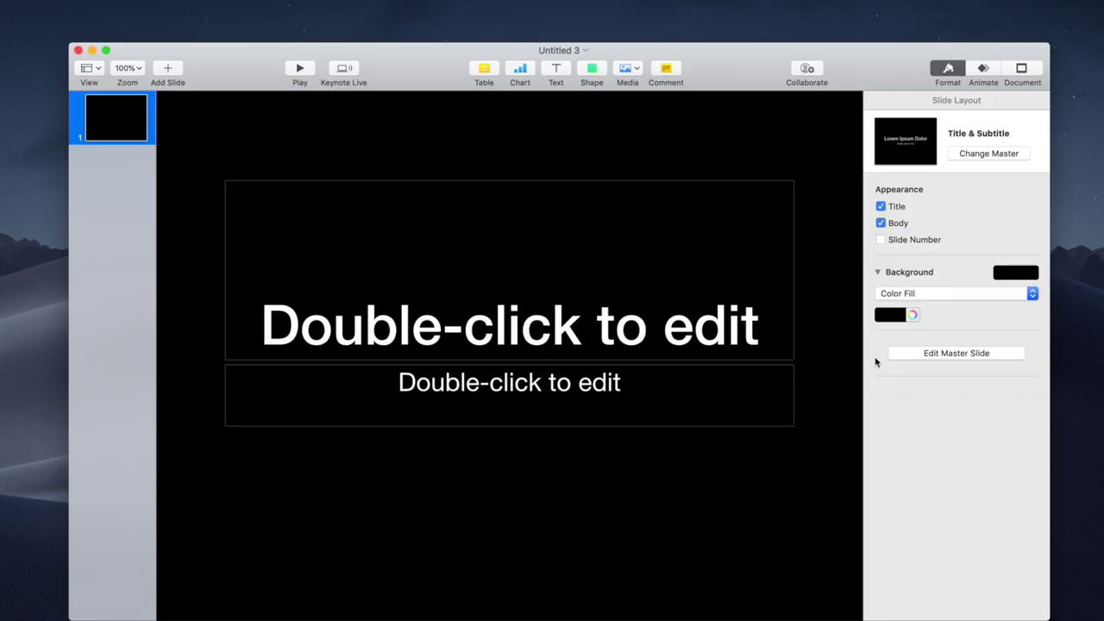
- Set the document's slide size to Widescreen (16:9)
left_click(1022, 68)
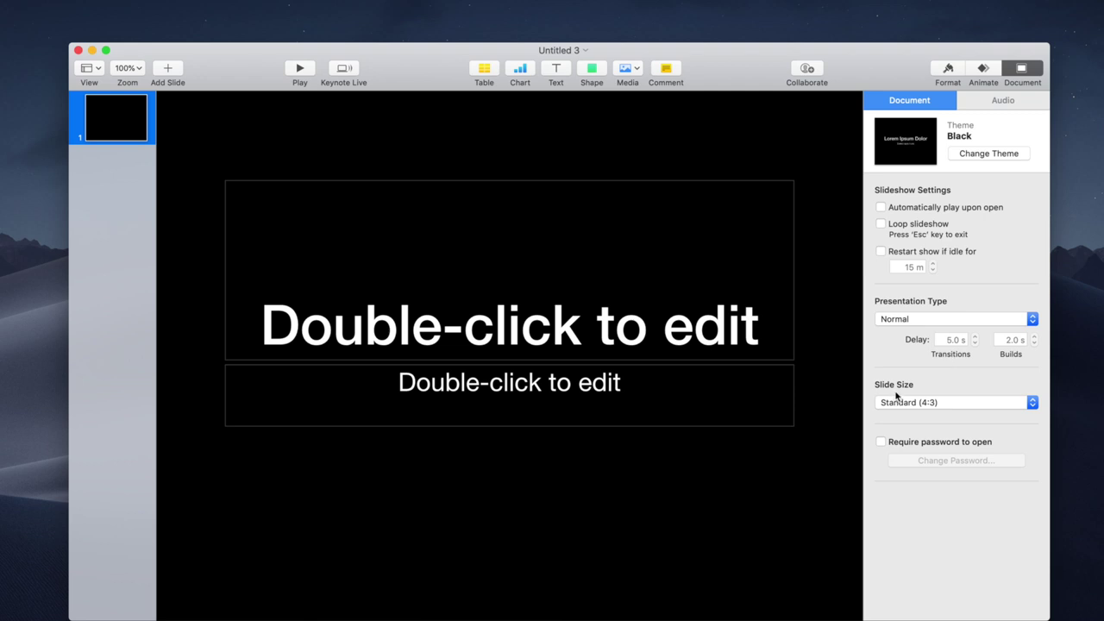
left_click(899, 405)
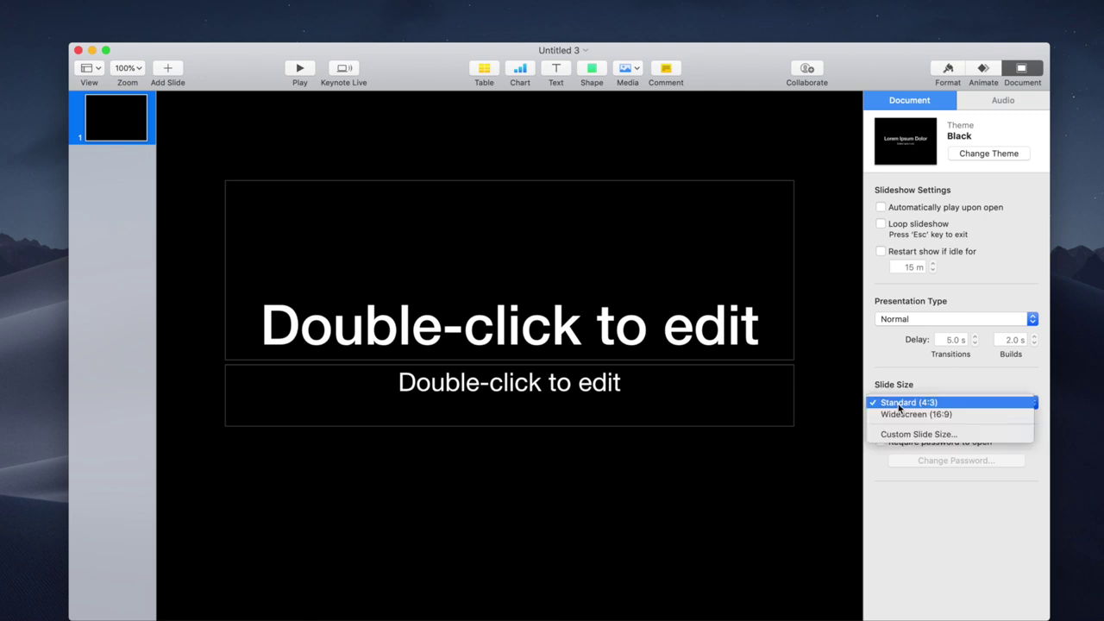
left_click(979, 414)
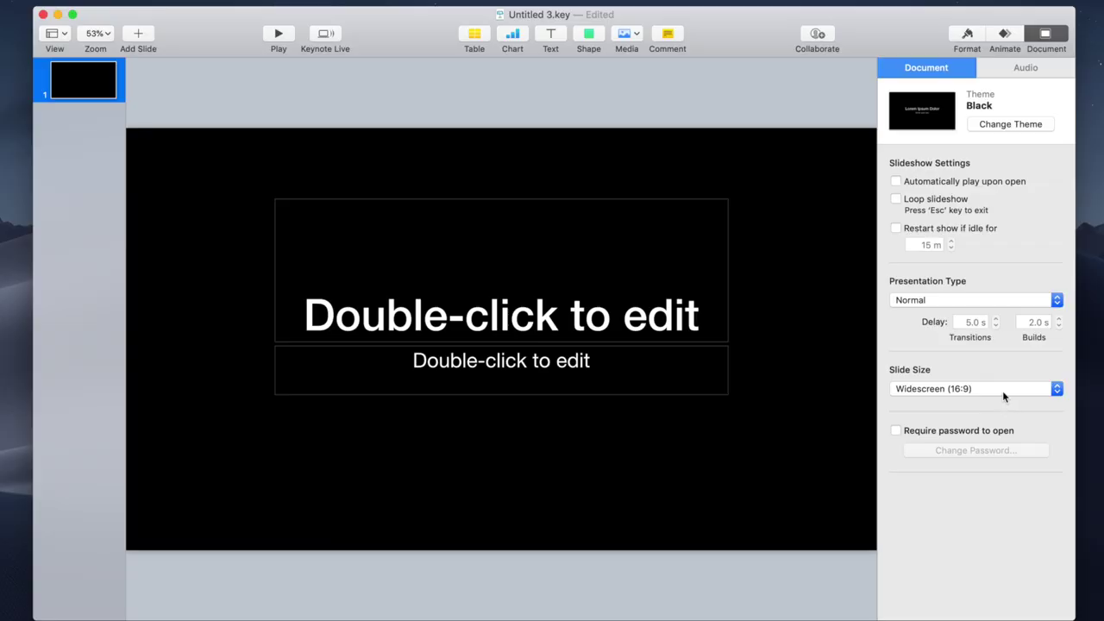
- Choose Custom Slide Size from the Slide Size pop-up in the Document inspector
left_click(1003, 391)
left_click(1001, 411)
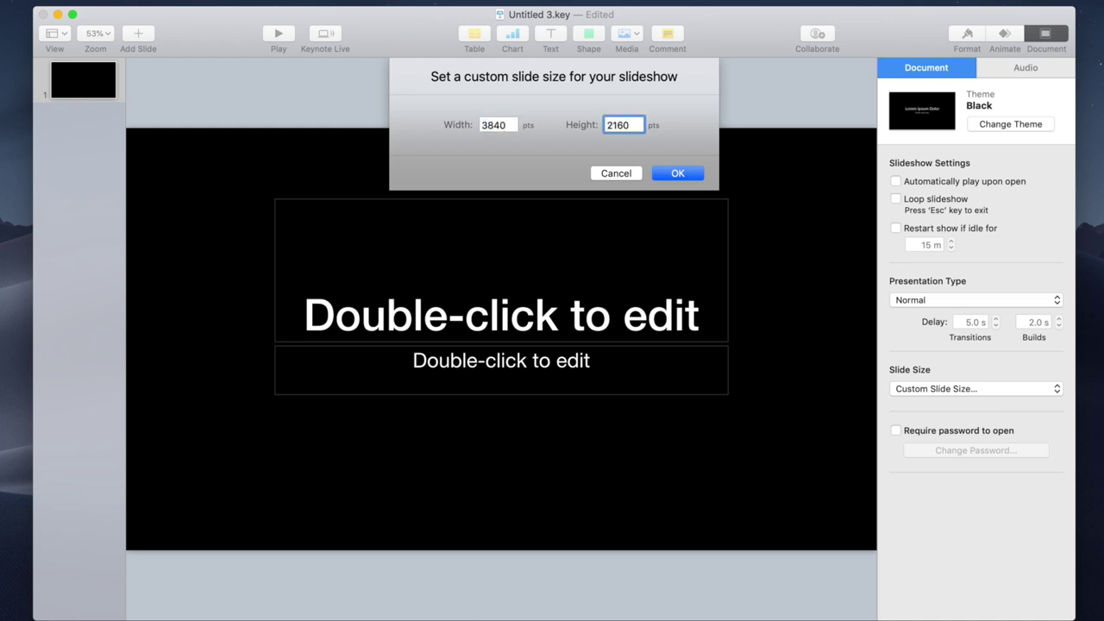
- Confirm the custom slide size of 3840 × 2160 points
left_click(678, 174)
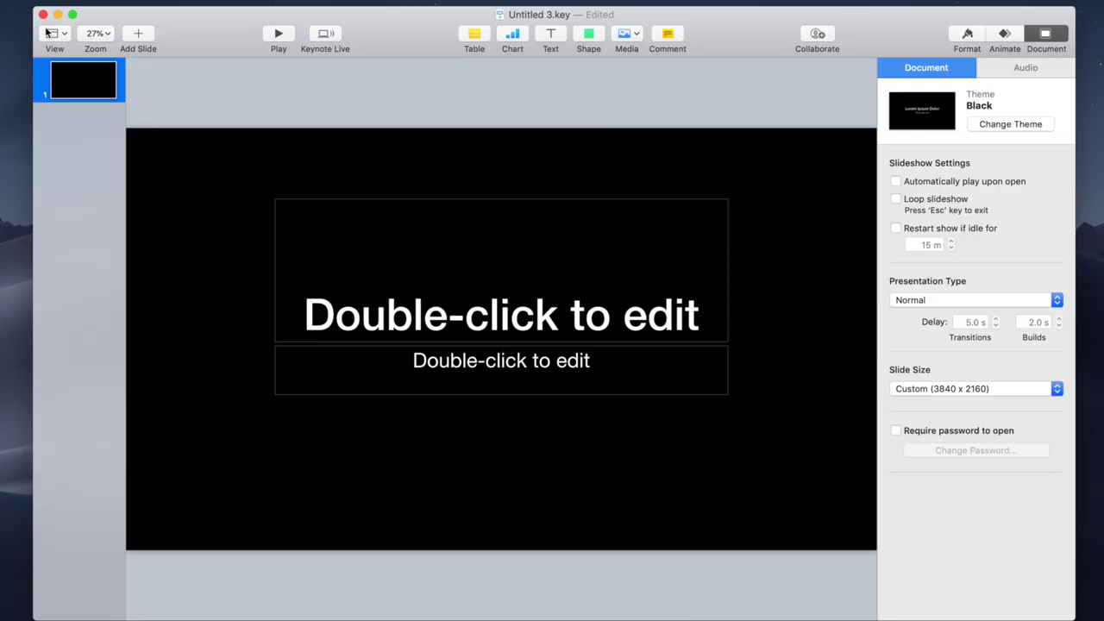
left_click(51, 33)
- In master editing, delete Title & Subtitle (replaced by Blank) and every other master except Blank
left_click(88, 170)
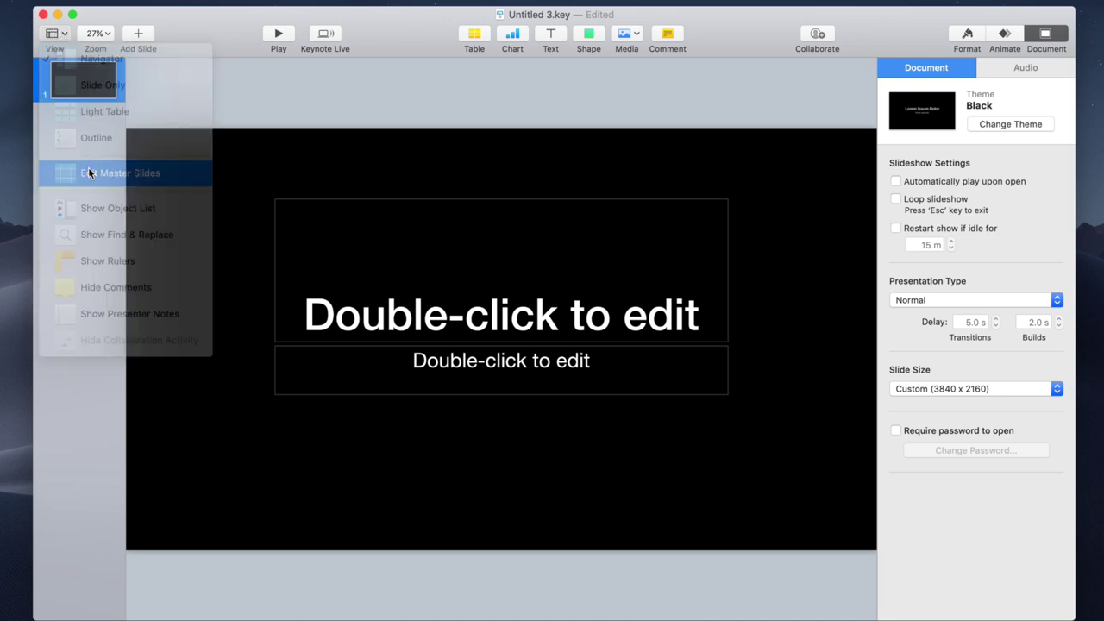
scroll(86, 431, "down", 4)
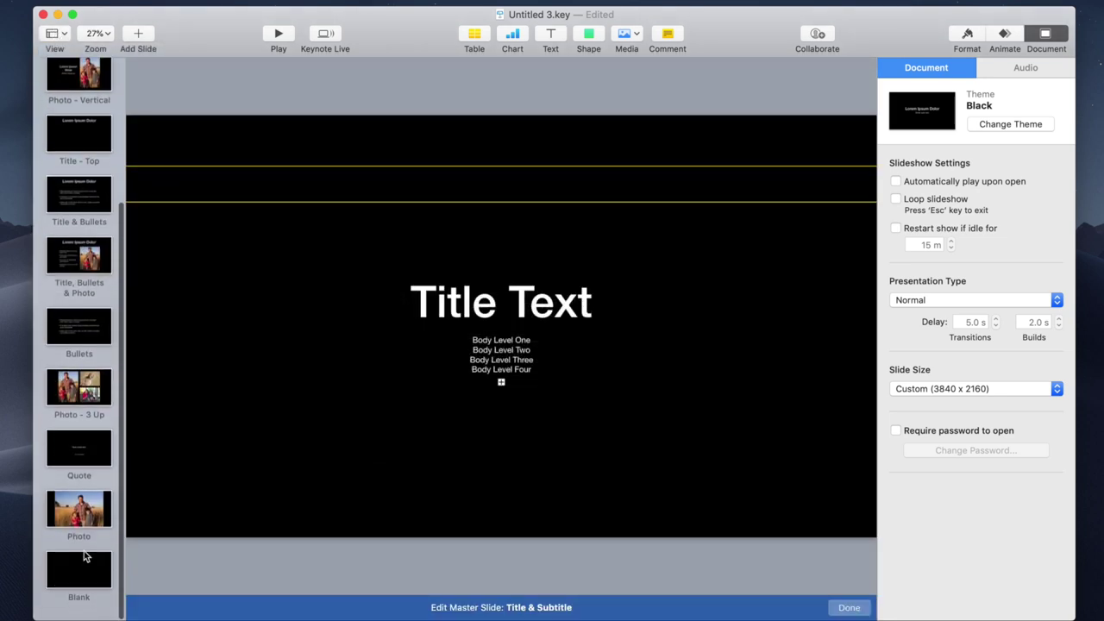
scroll(84, 414, "up", 4)
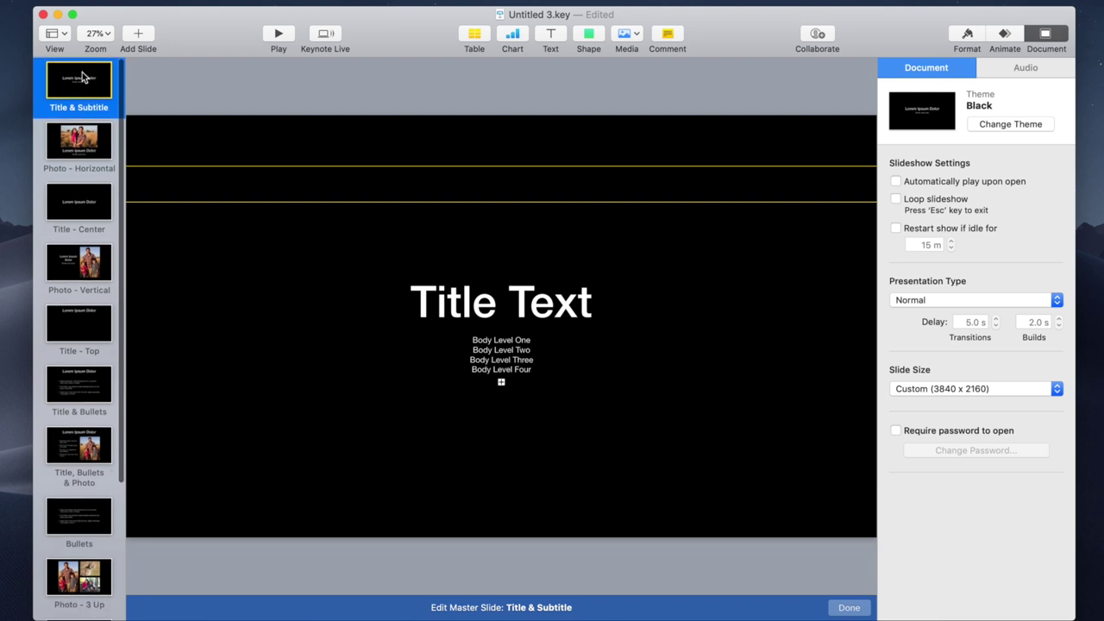
key("Delete")
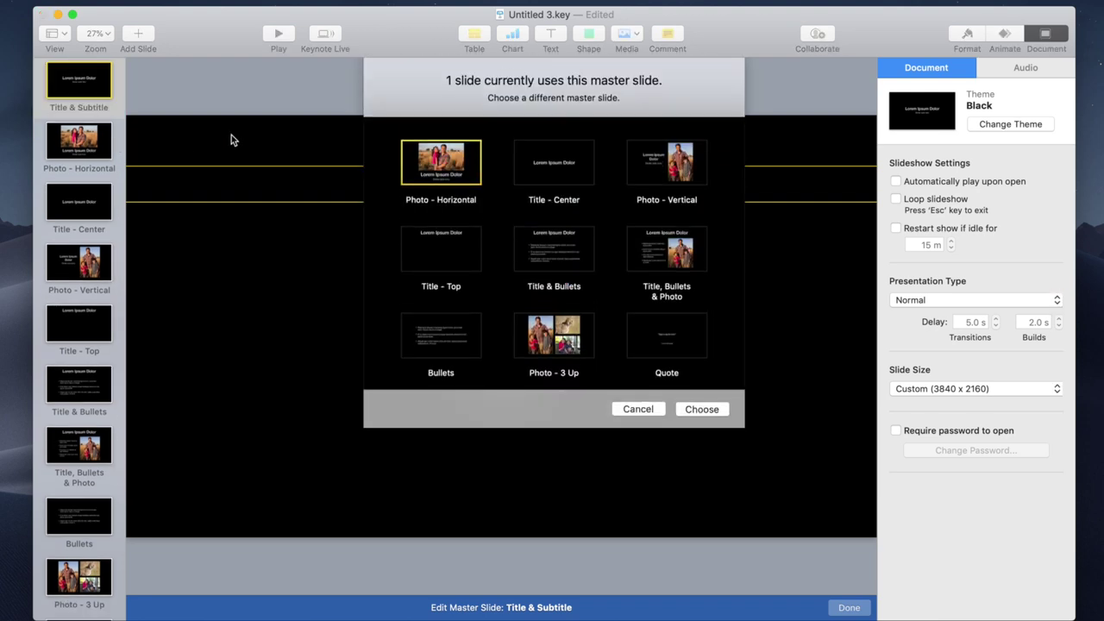
scroll(568, 263, "down", 3)
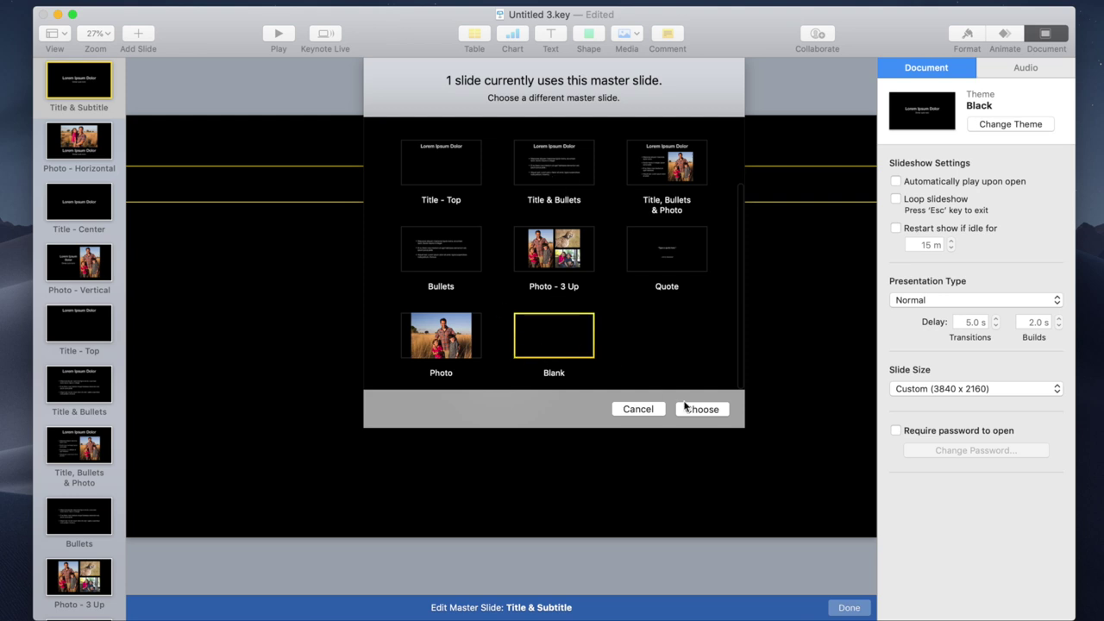
left_click(715, 411)
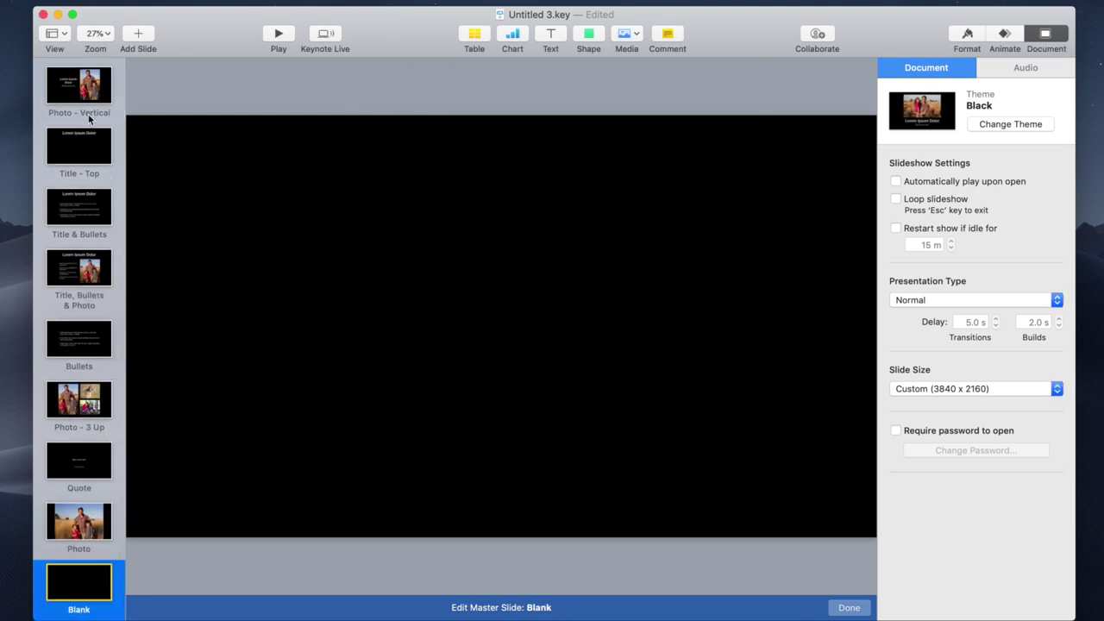
left_click(83, 104)
key("Delete")
key("Delete")
key("Delete")
key("Delete")
key("Delete")
key("Delete")
key("Delete")
key("Delete")
key("Delete")
key("Delete")
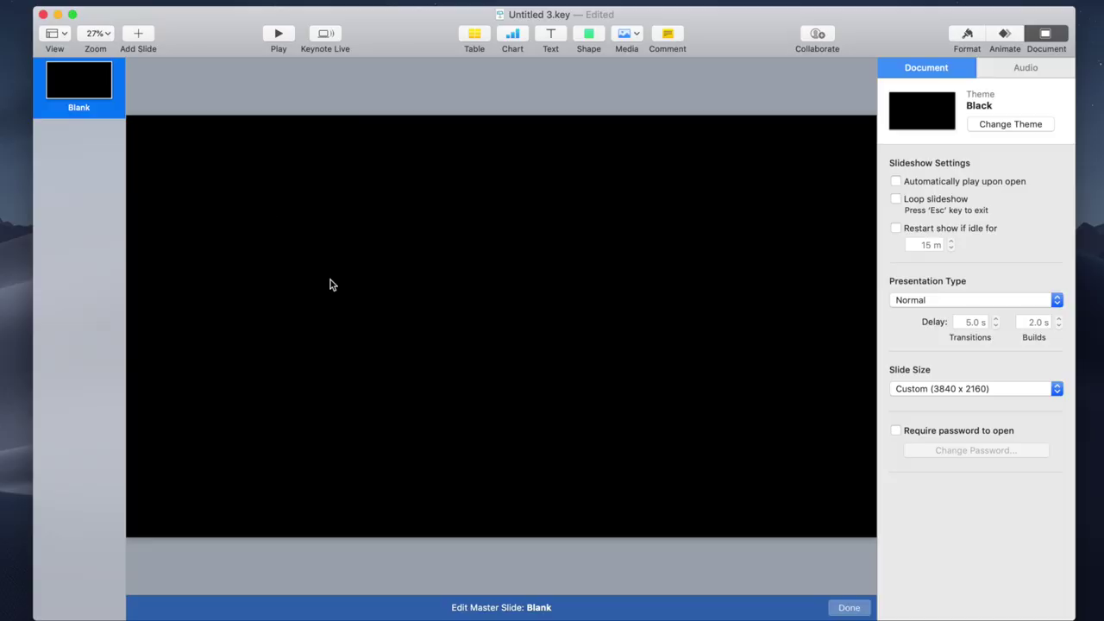
- Change the Blank master's Background from Color Fill to No Fill
left_click(968, 34)
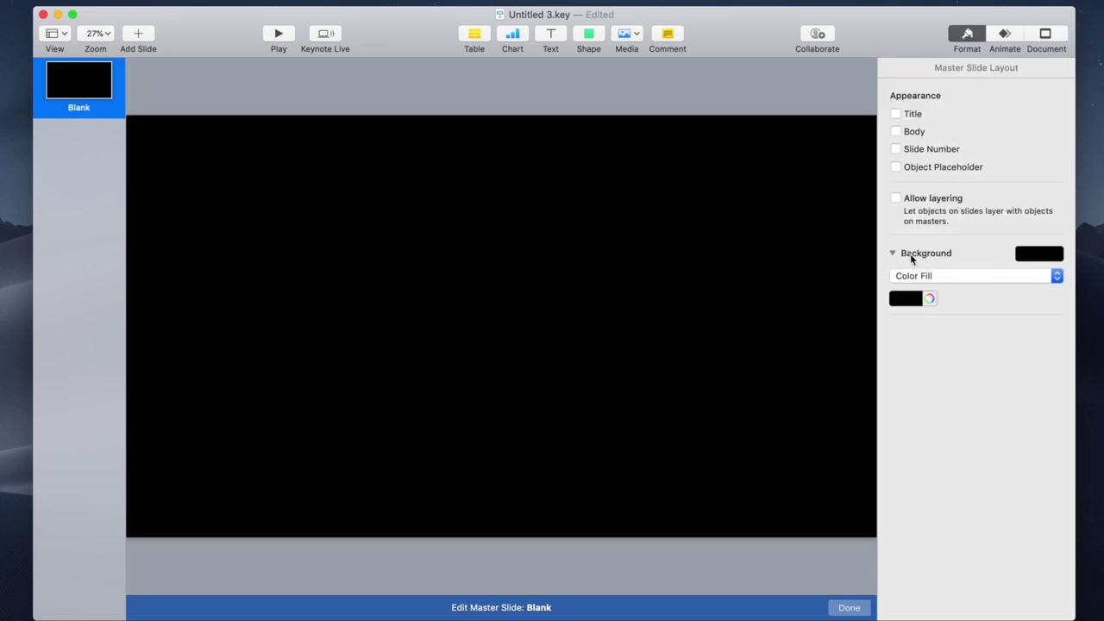
left_click(960, 276)
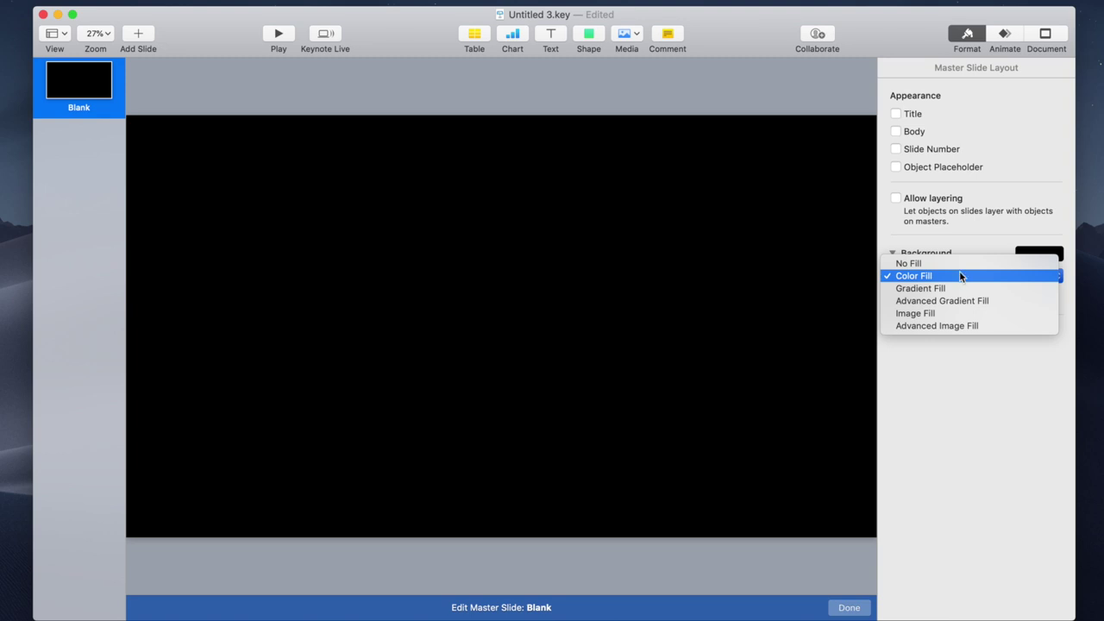
left_click(960, 267)
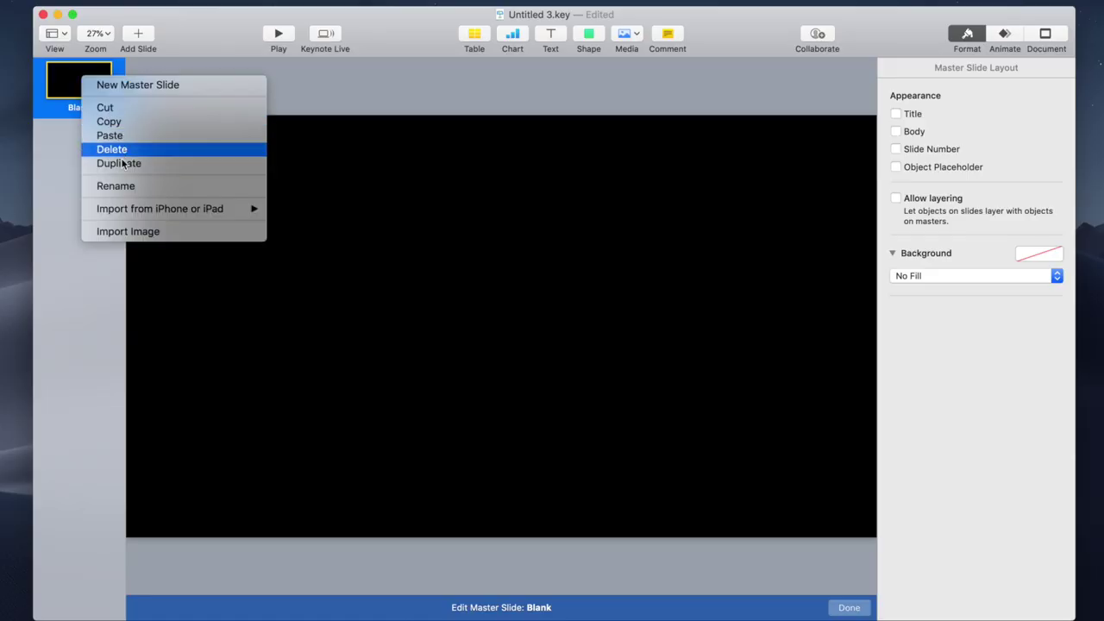
- Duplicate the Blank master, rename the copy Blue, and give it a blue background fill
left_click(122, 164)
double_click(78, 168)
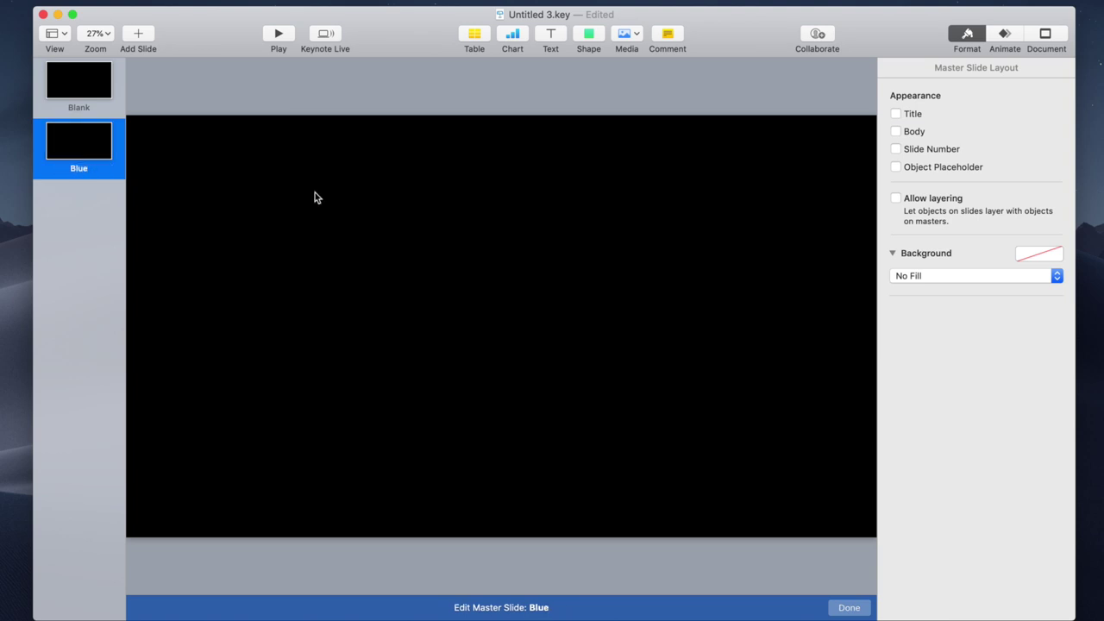
left_click(1058, 254)
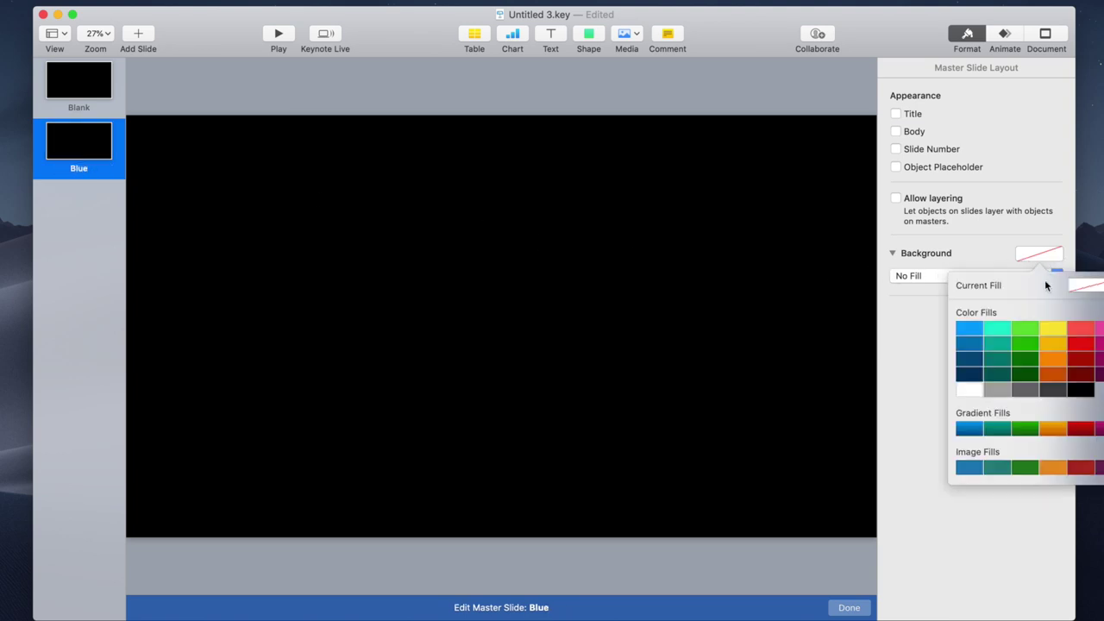
left_click(969, 329)
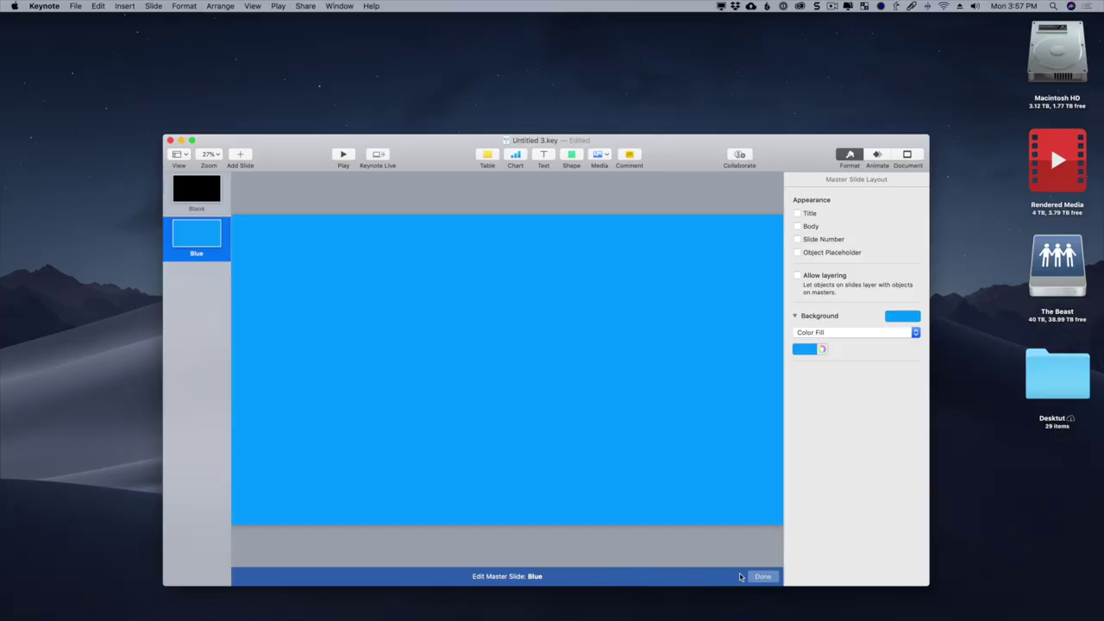
- Leave master editing and save the presentation as Template.key on the Desktop
left_click(757, 576)
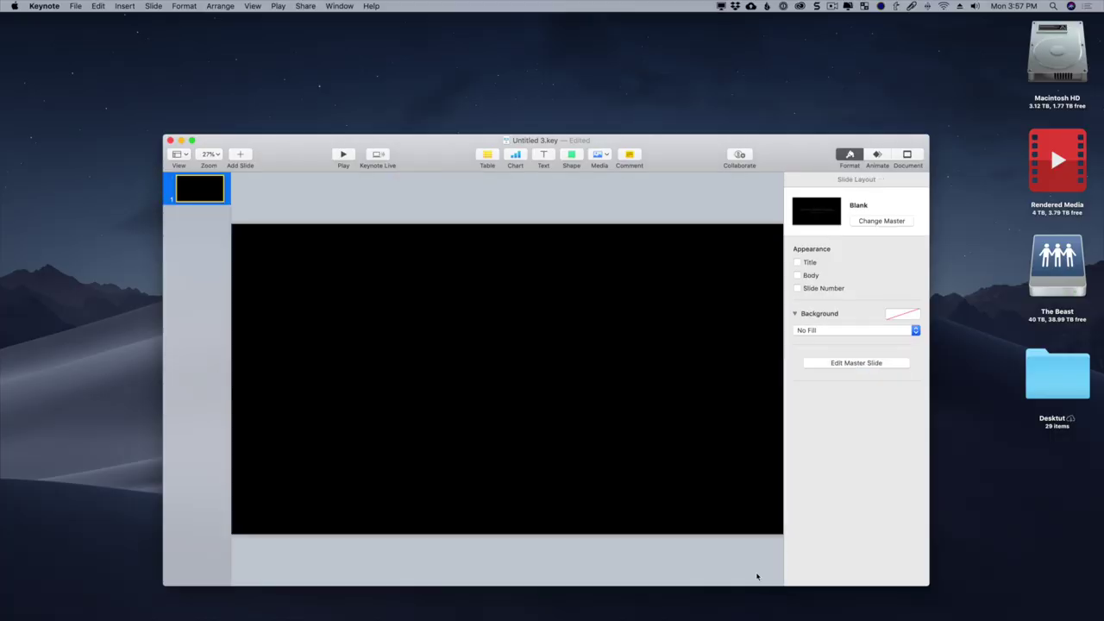
key("super+s")
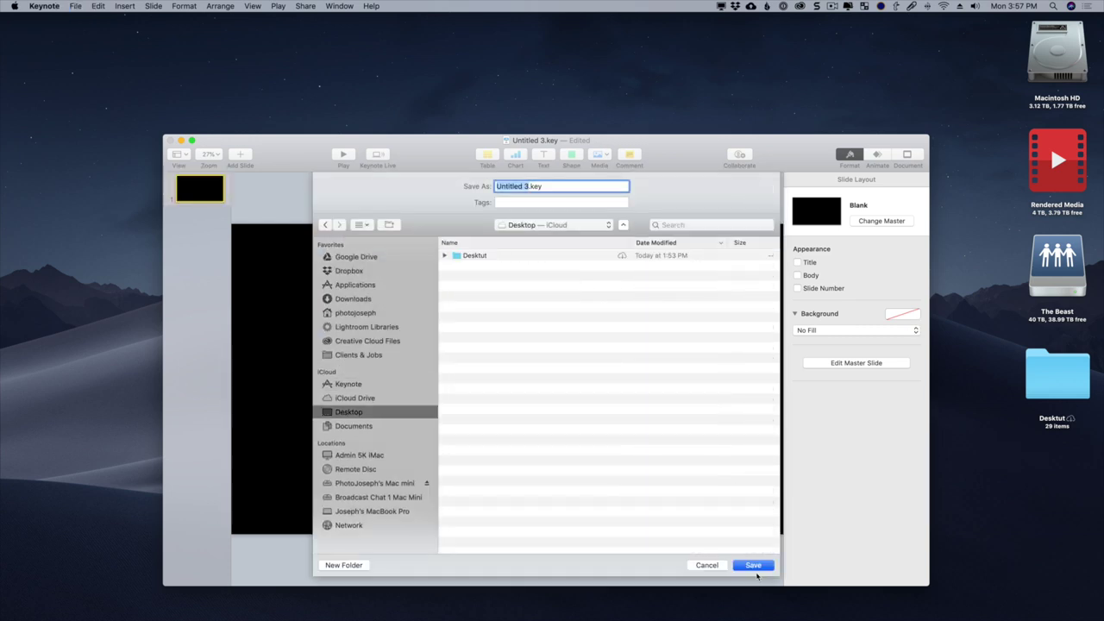
key("Return")
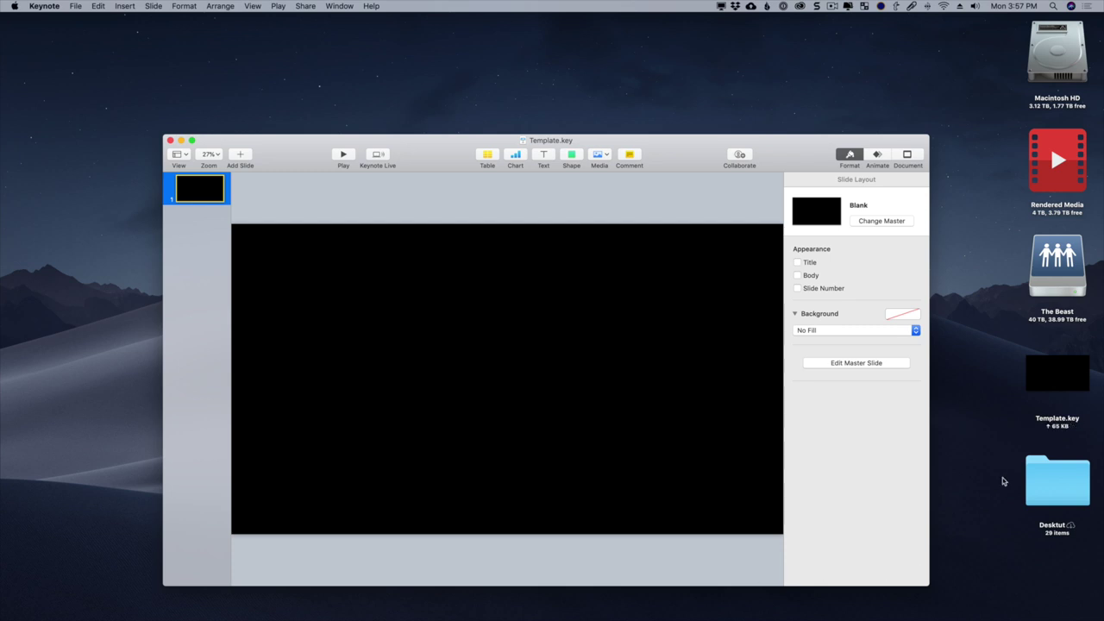
- Mark Template.key as a stationery pad in Finder's Get Info, then close the presentation
left_click(1040, 371)
key("super+i")
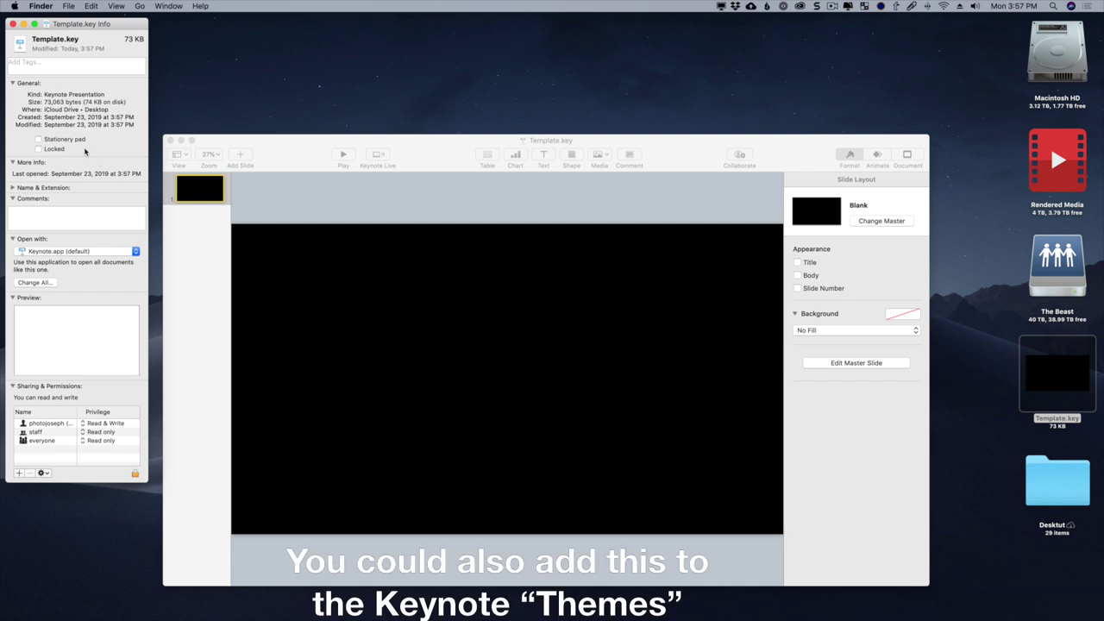
left_click(72, 139)
left_click(13, 24)
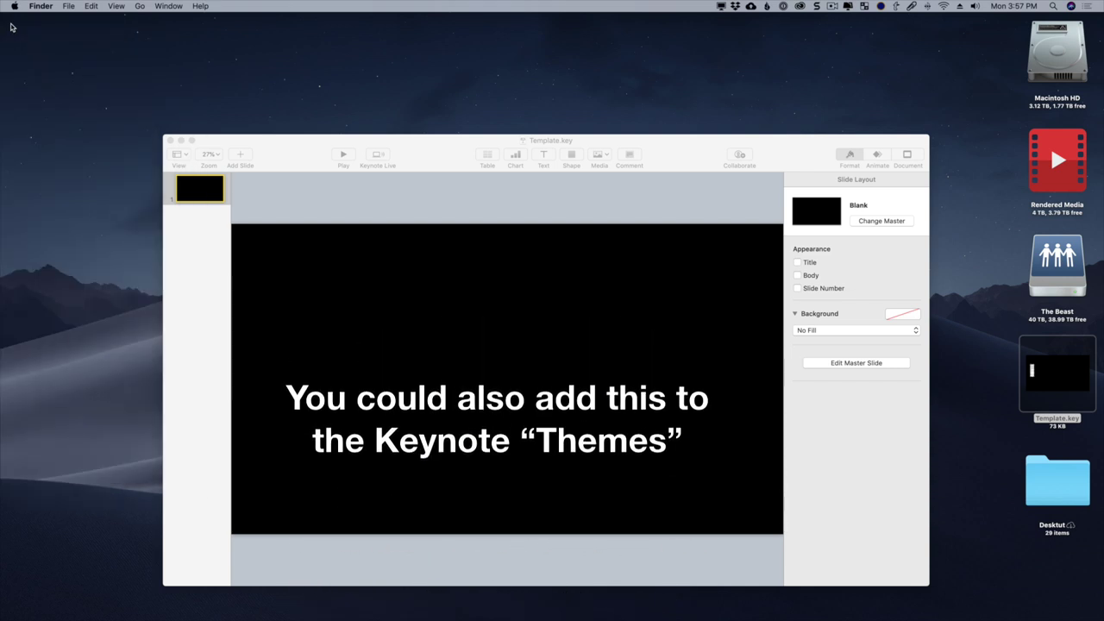
left_click(347, 190)
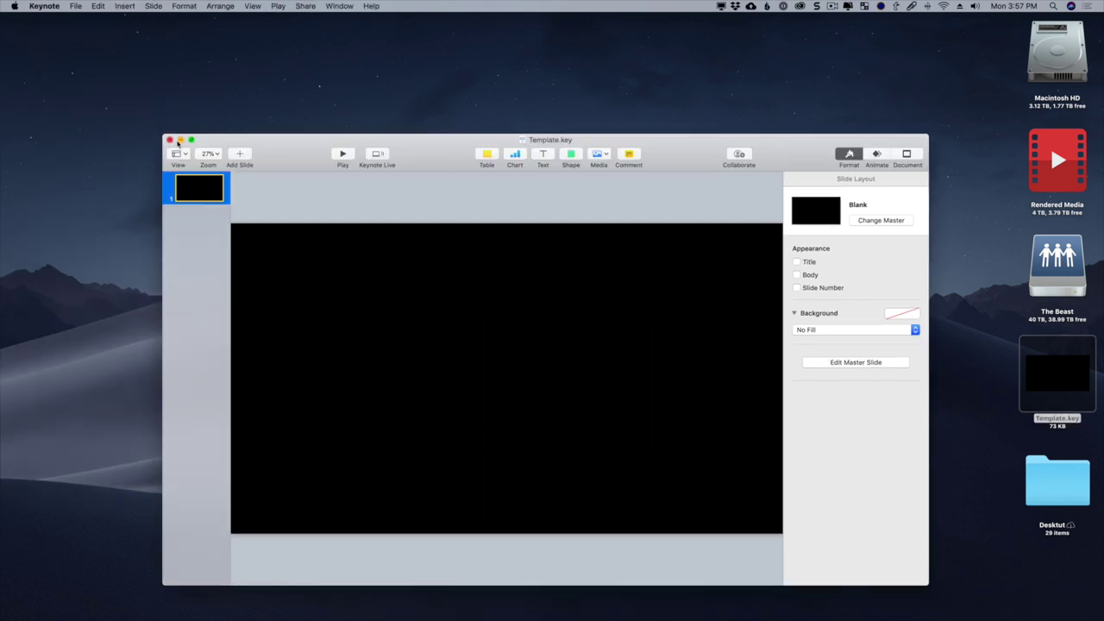
key("super+w")
- Open a copy of Template.key, add a 'Subscribe to my channel!' text box, and set it to 94 pt
double_click(1047, 368)
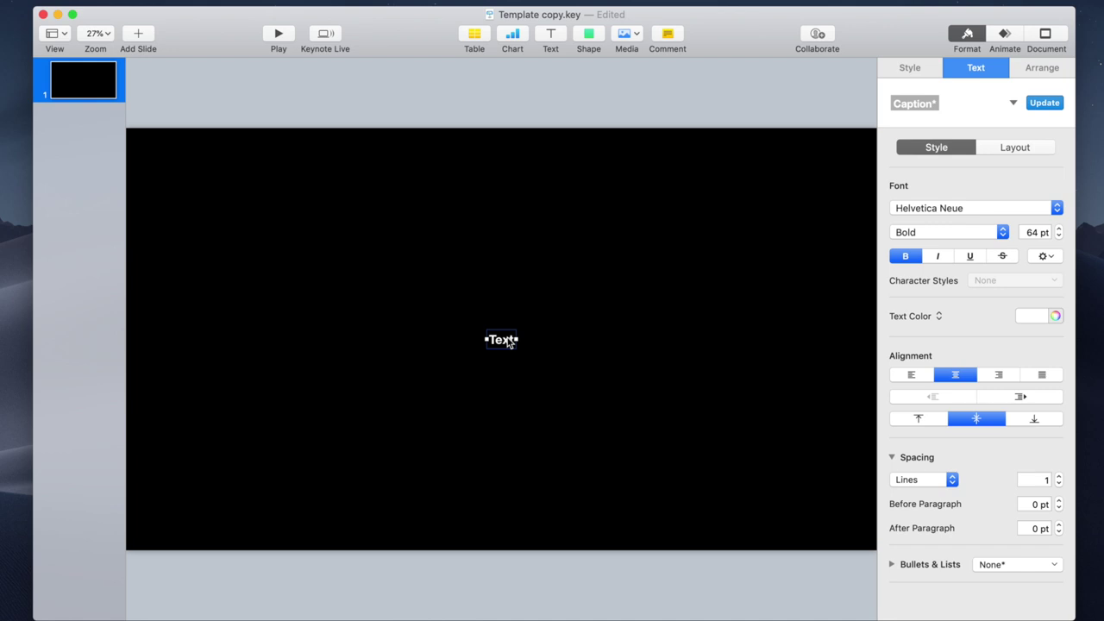
type("Subs")
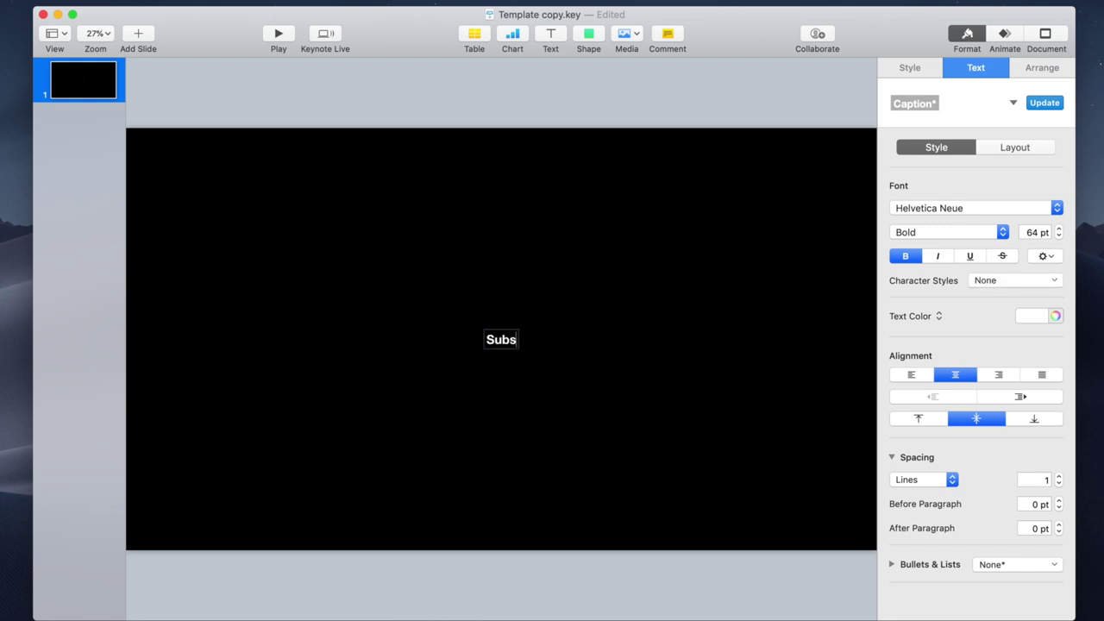
type("cribe to my channel!")
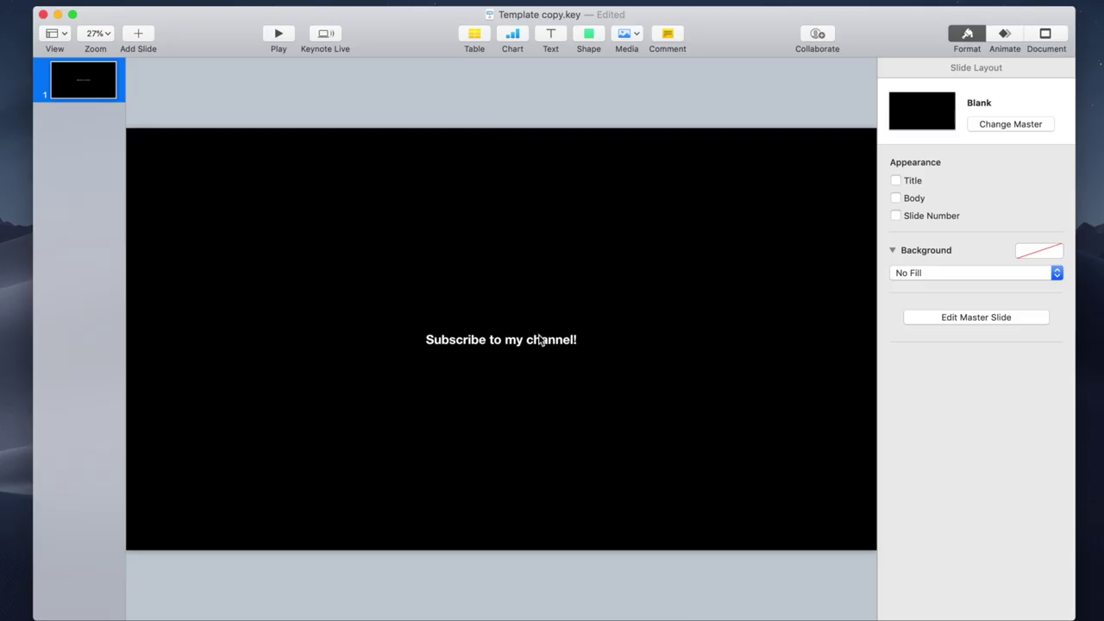
left_click(539, 342)
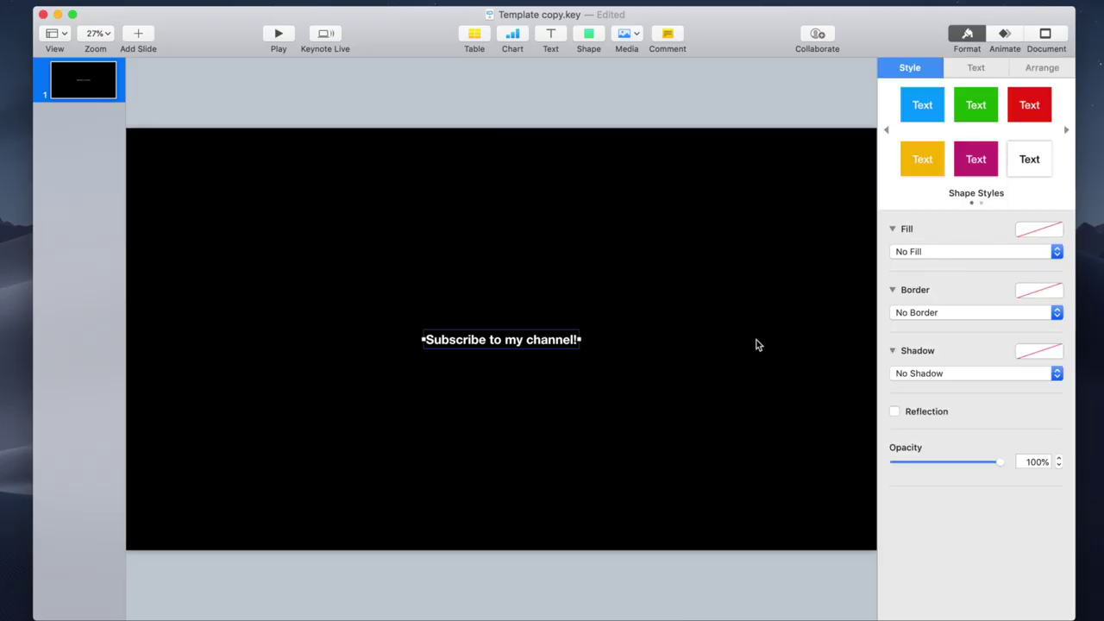
left_click(976, 67)
left_click(1024, 233)
type("94")
key("Return")
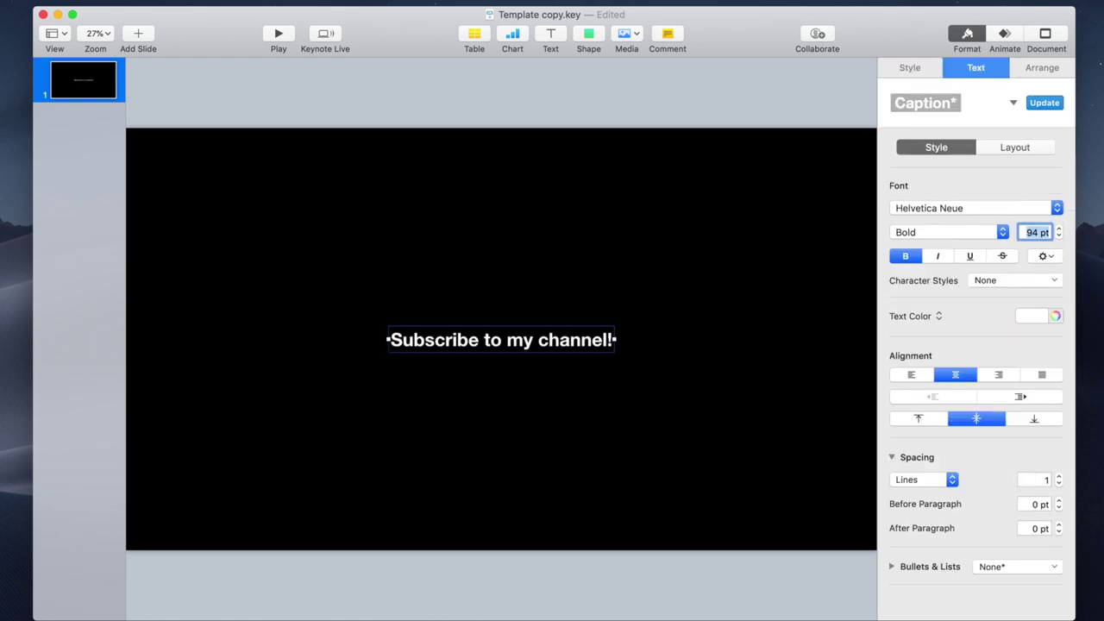
left_click(1006, 34)
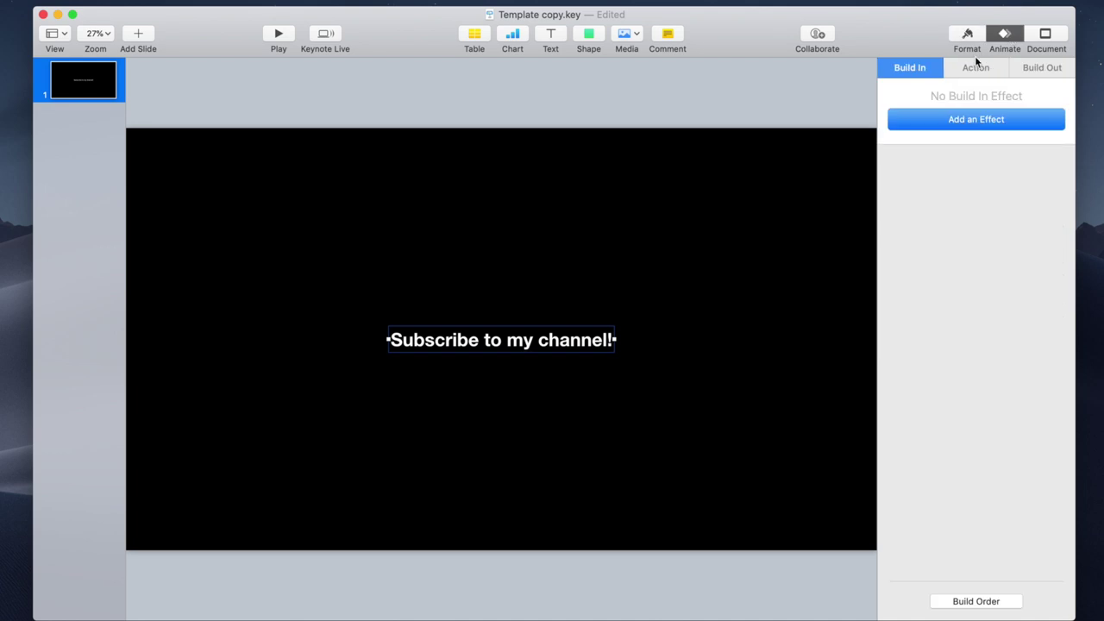
- Give the title a Move In build-in and shorten its duration to 0.70 s
left_click(970, 126)
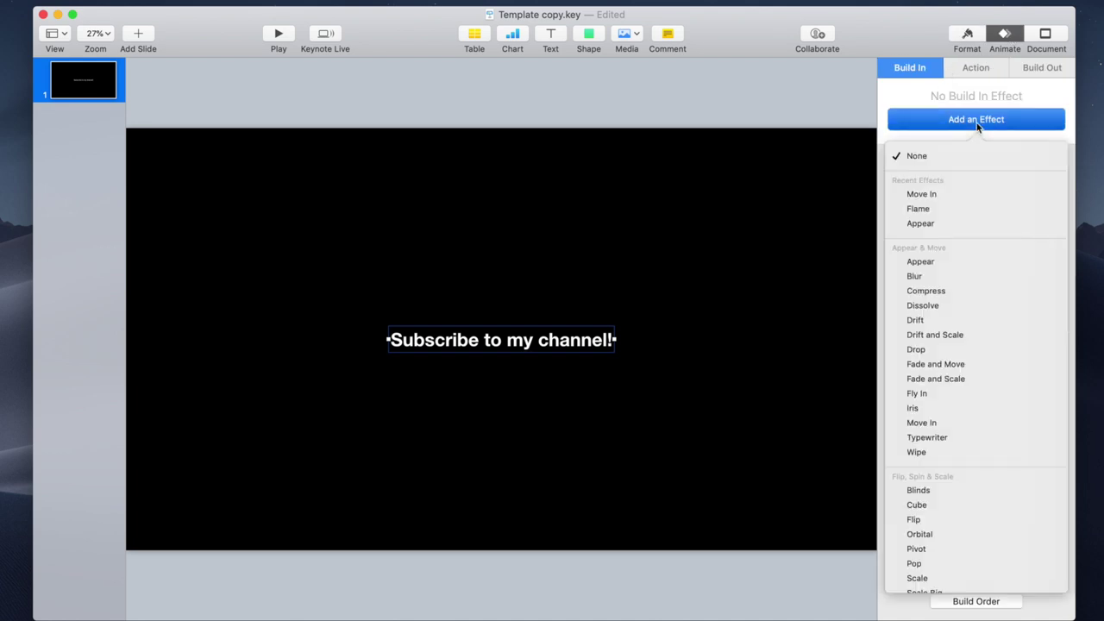
left_click(964, 191)
left_click(1058, 186)
left_click(1059, 186)
left_click(1059, 185)
- Add a Move Out build-out effect to the title
left_click(1040, 69)
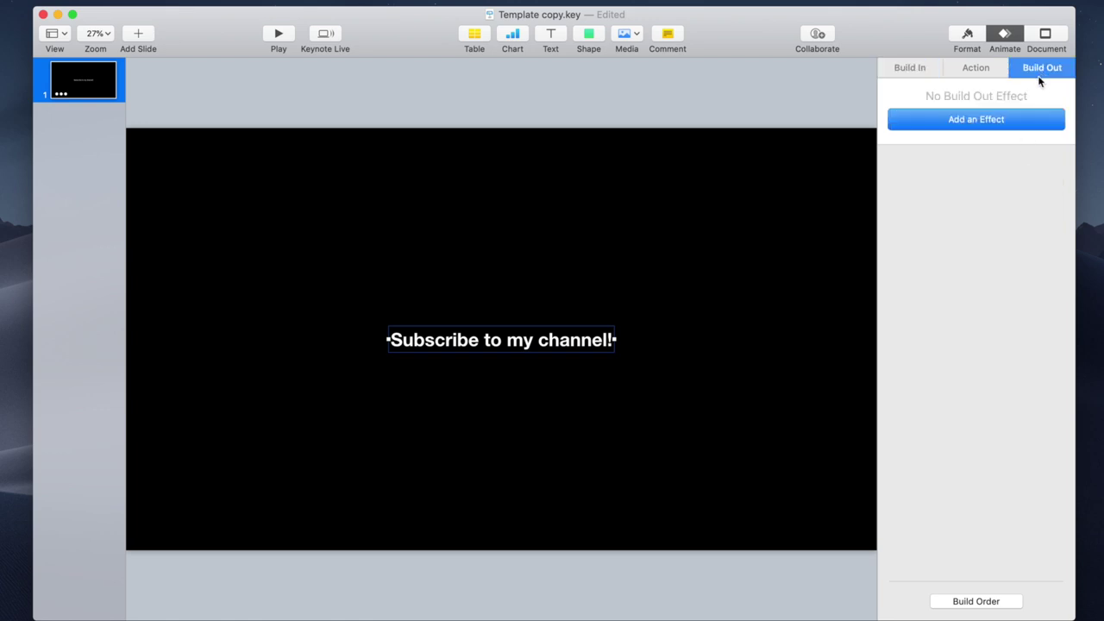
left_click(994, 125)
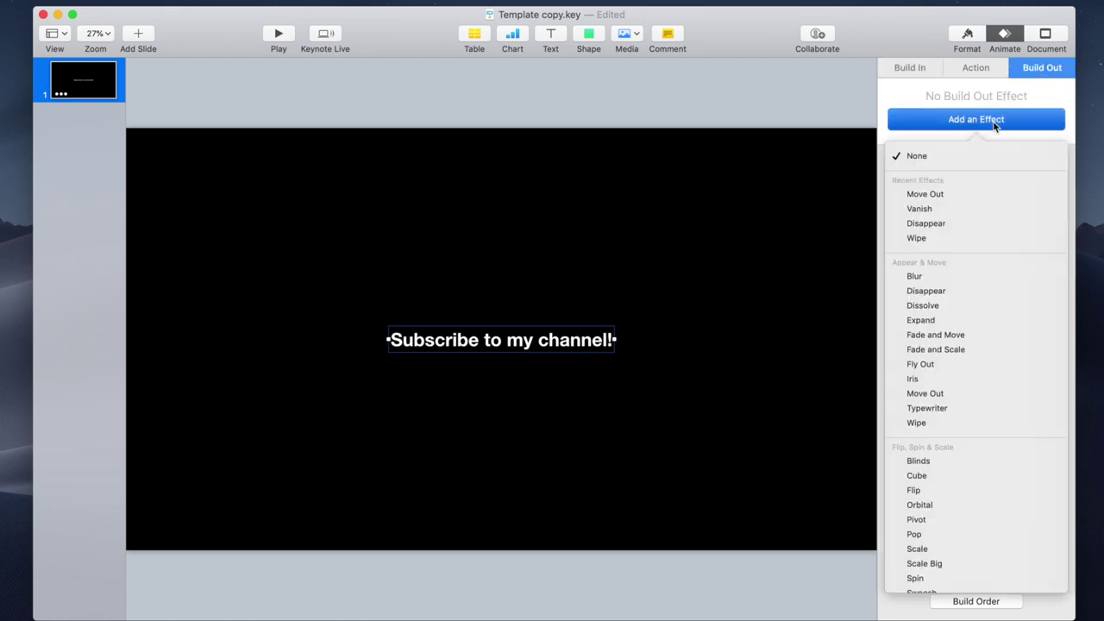
left_click(983, 196)
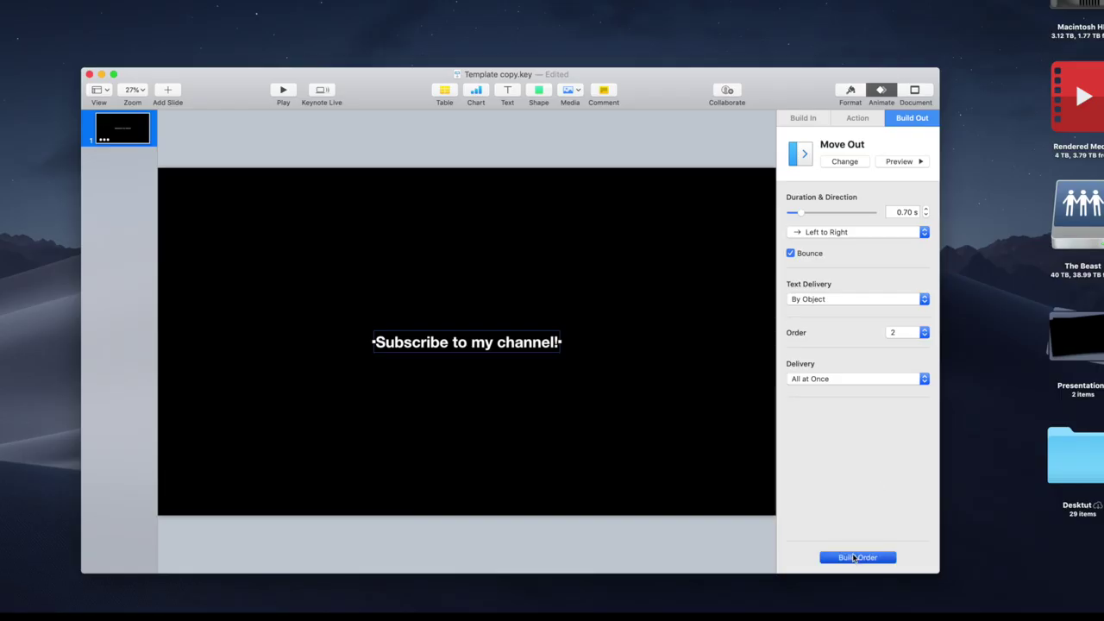
- Open Build Order and select both the Move In and Move Out builds
left_click(853, 557)
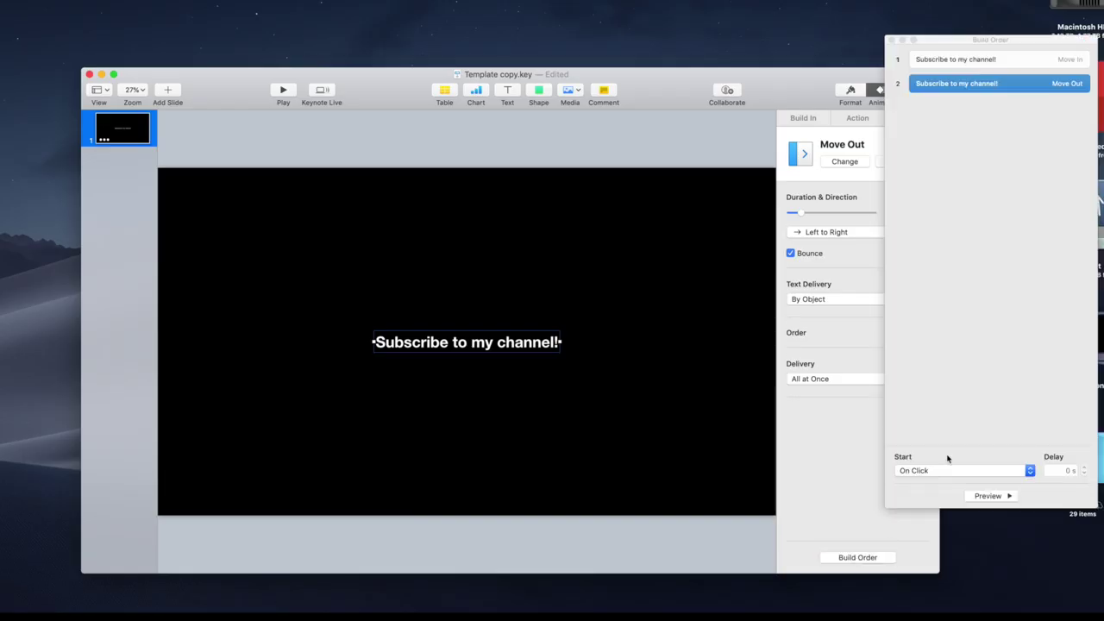
left_click(989, 60)
left_click(923, 83)
left_click_drag(810, 82, 739, 50)
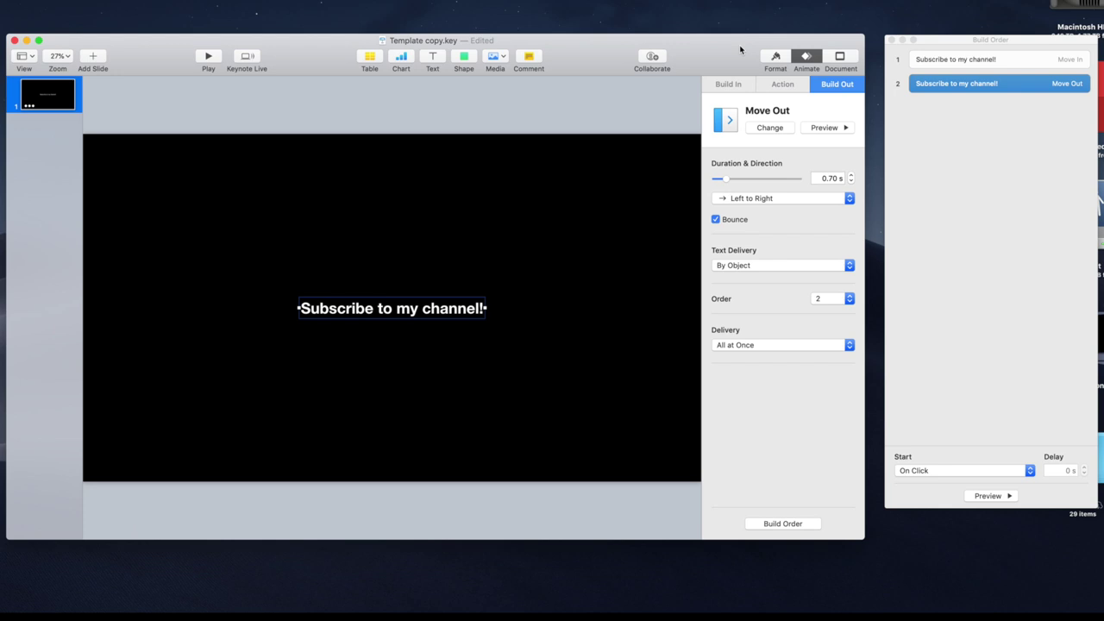
left_click(964, 62)
left_click(967, 86, "shift")
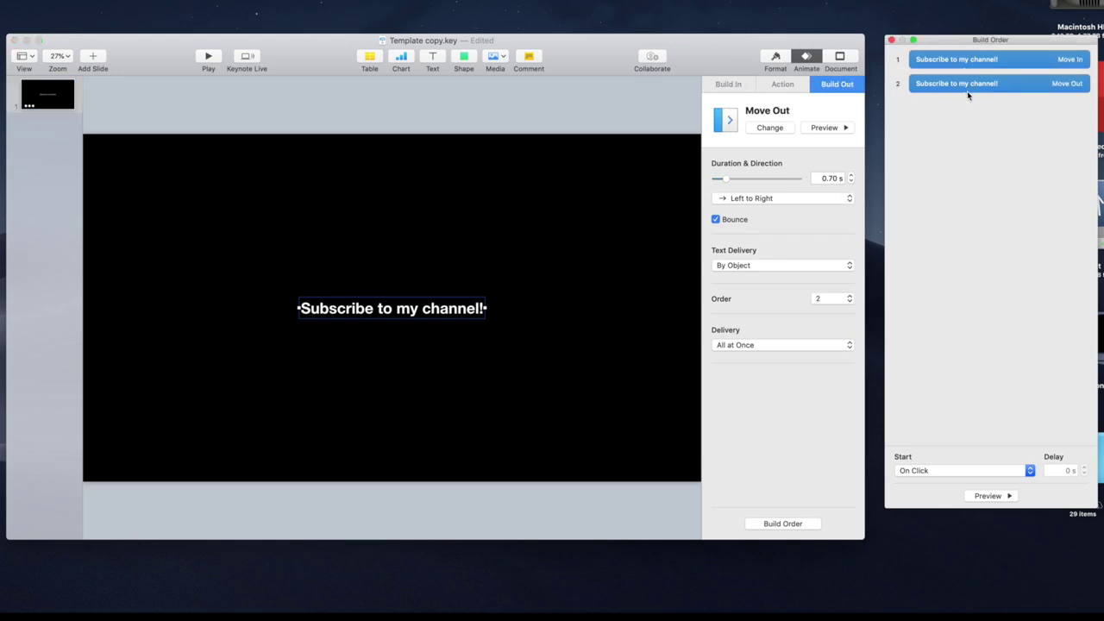
- Set the builds to start After Previous Build with a 1 s delay
left_click(955, 472)
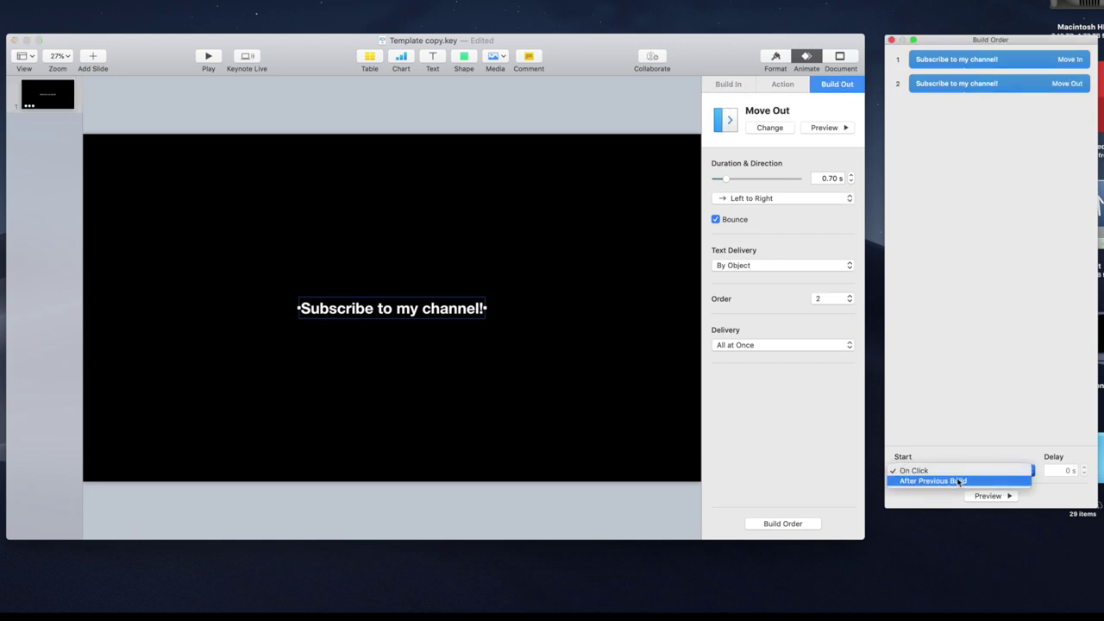
left_click(957, 479)
left_click(1050, 472)
type("1")
key("Return")
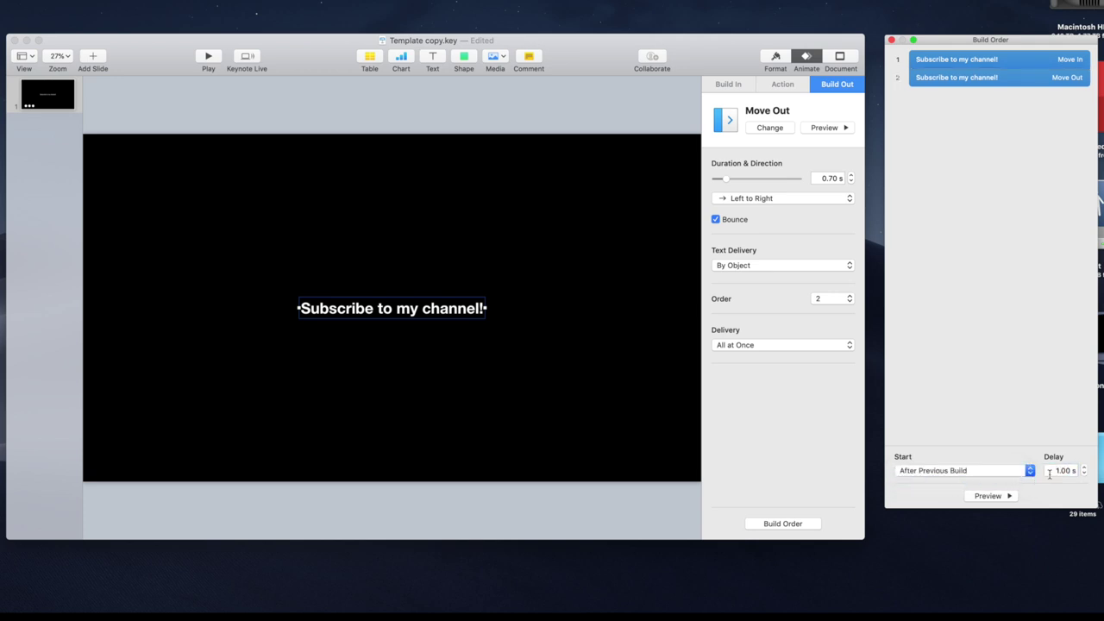